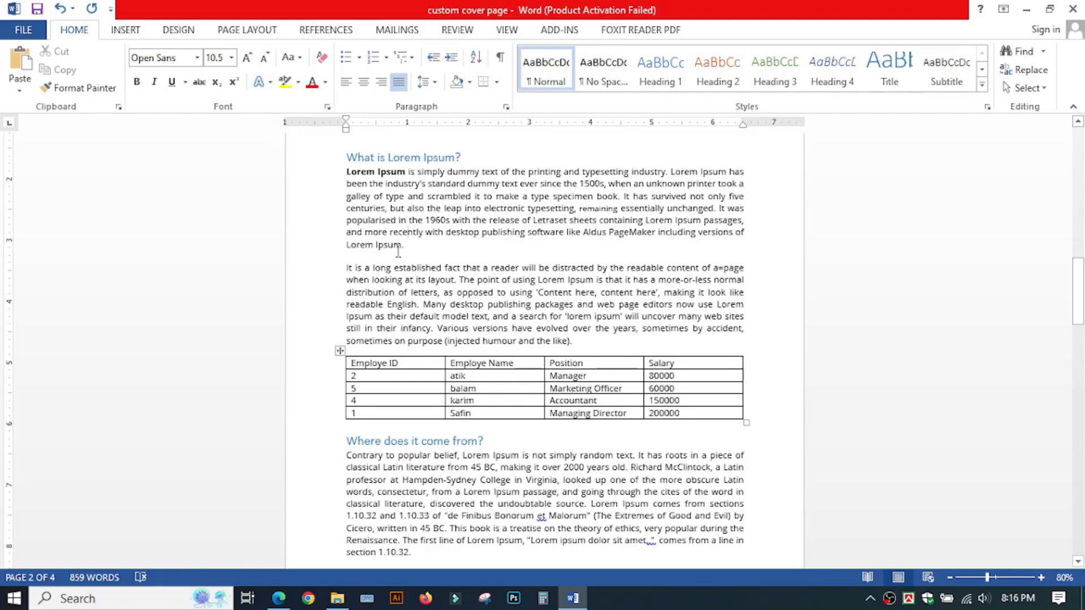
# - Insert the white flower picture "quino-al-BlMj6RYy3c0-unsplash" from the cover page folder at the end of the first "What is Lorem Ipsum?" paragraph
pyautogui.scroll(3, 498, 256)
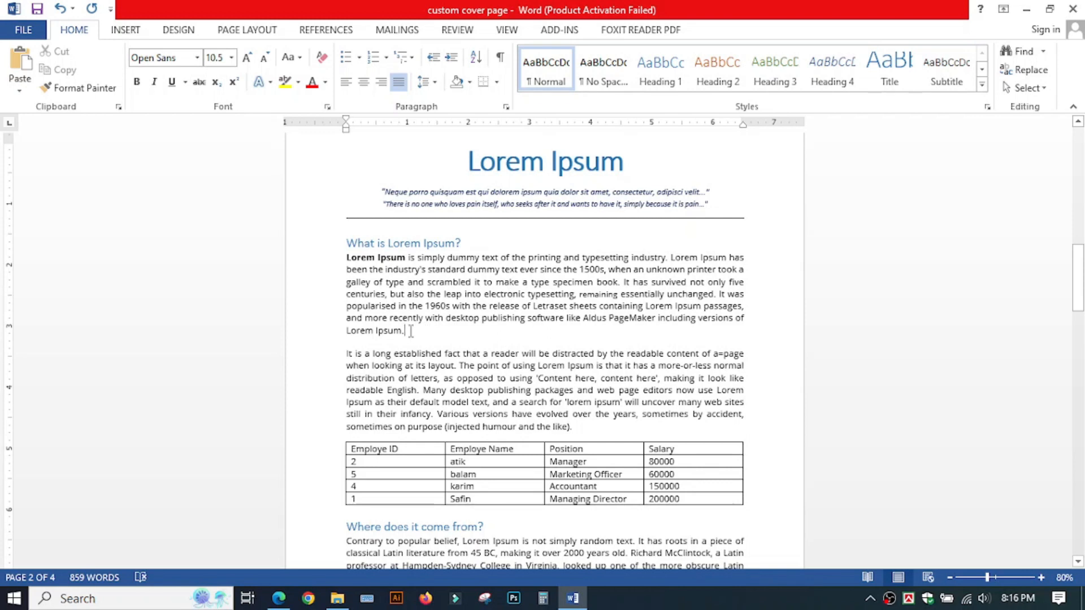
pyautogui.click(125, 31)
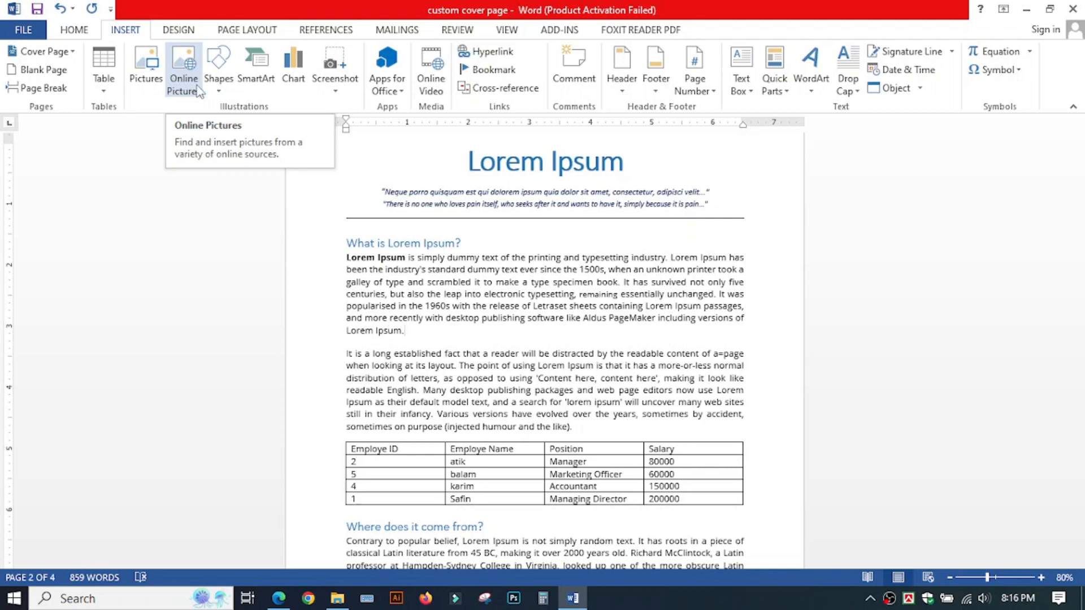
pyautogui.click(147, 68)
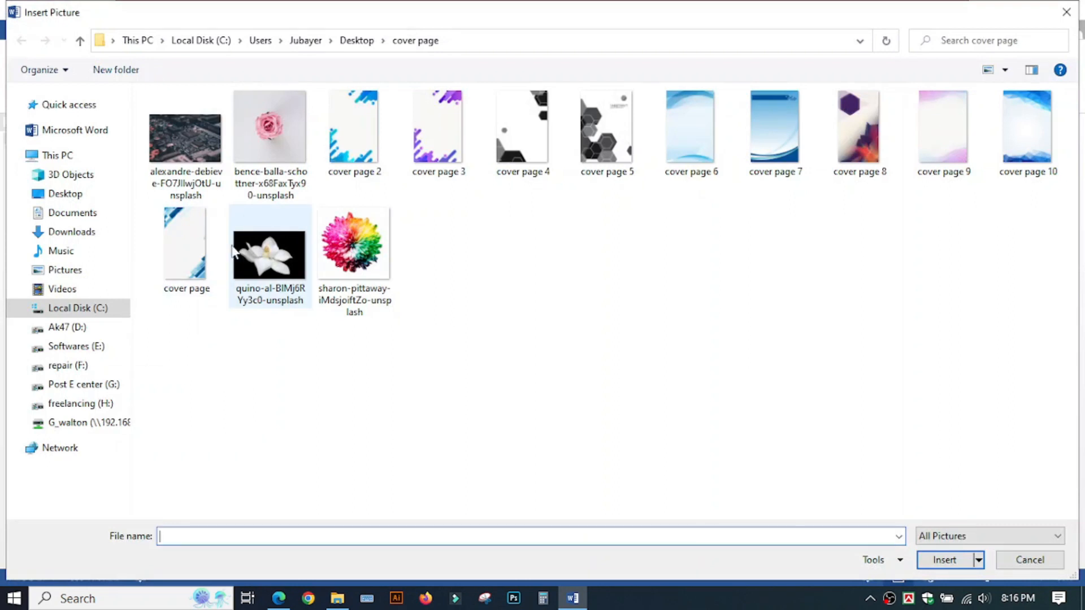
pyautogui.click(283, 255)
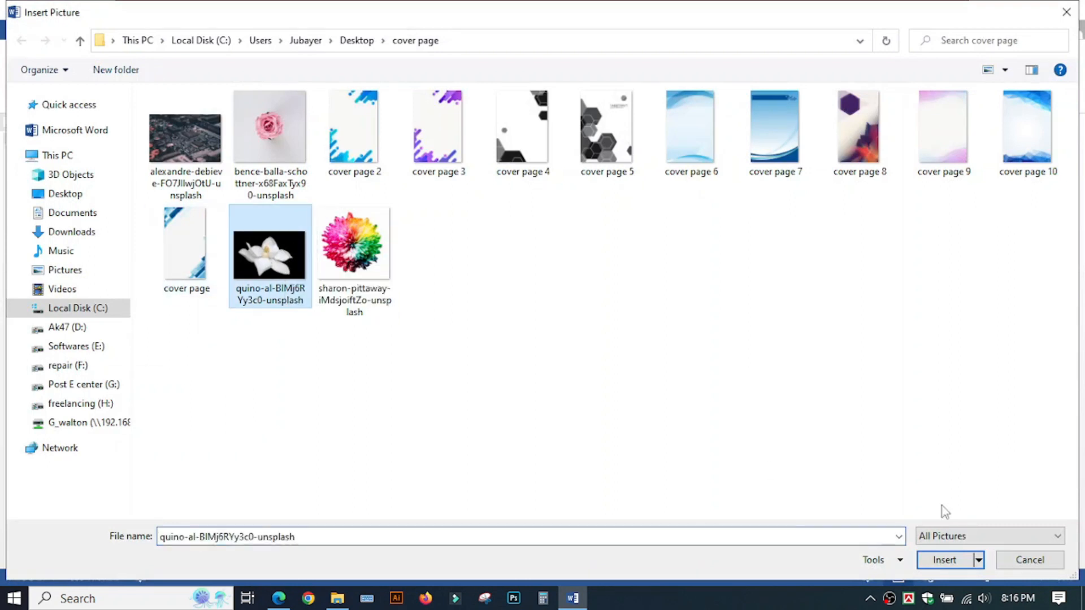
pyautogui.click(944, 559)
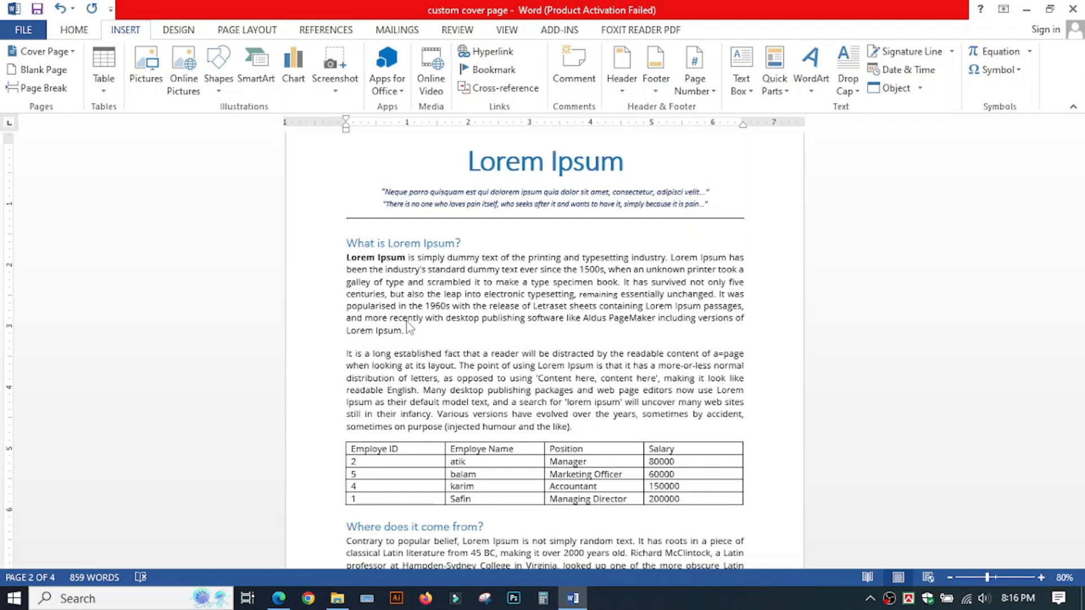
pyautogui.scroll(-5, 413, 331)
pyautogui.scroll(6, 509, 339)
pyautogui.scroll(-3, 742, 333)
# - Shrink the white flower picture proportionally to about 2.98" high by 4.47" wide
pyautogui.click(661, 286)
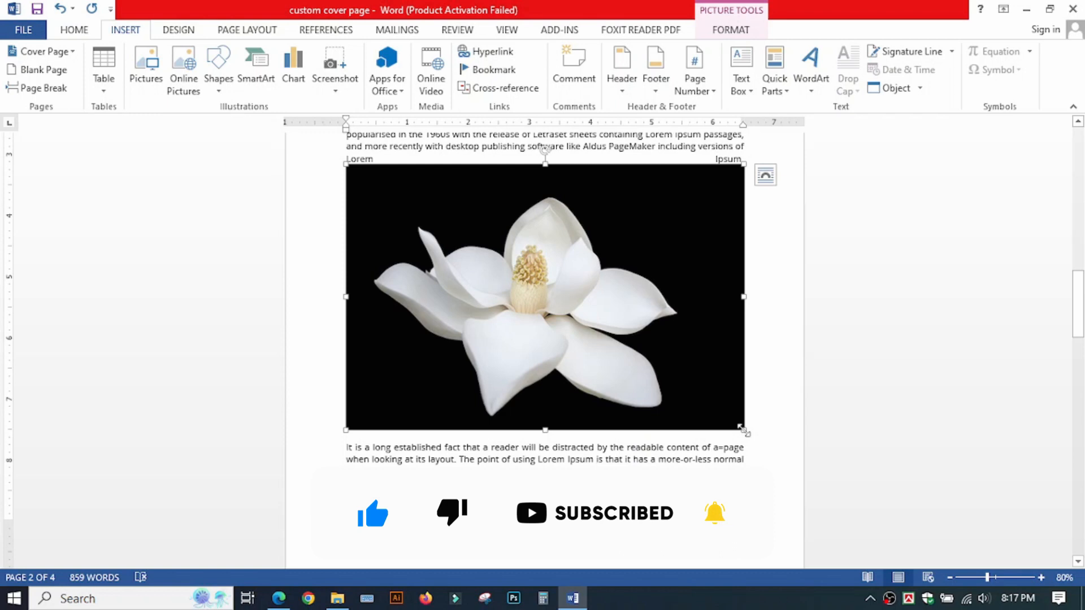
pyautogui.moveTo(740, 428); pyautogui.dragTo(650, 293)
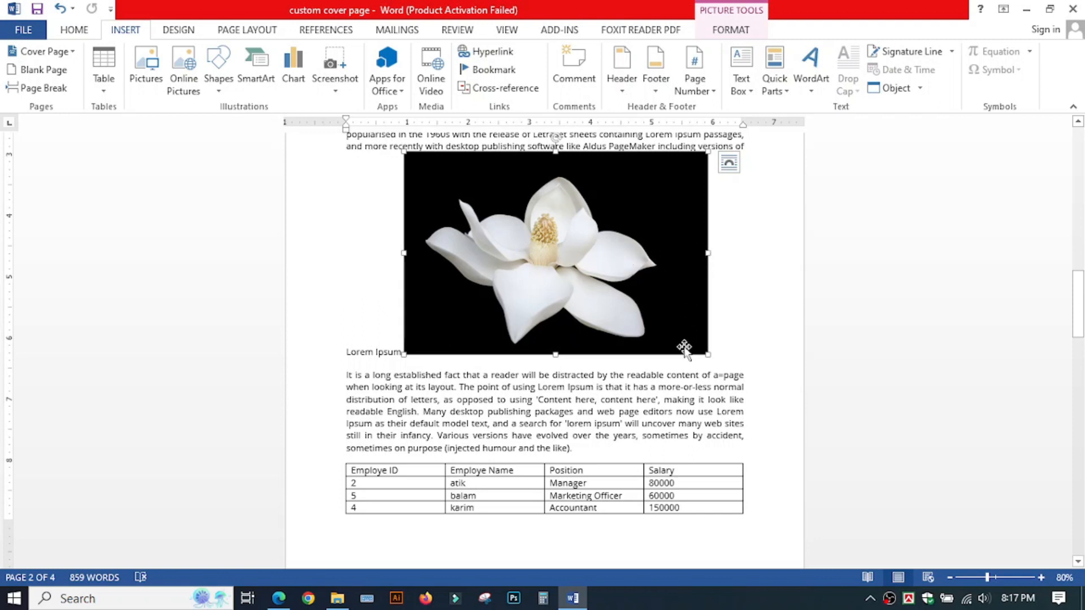
pyautogui.moveTo(706, 353); pyautogui.dragTo(678, 291)
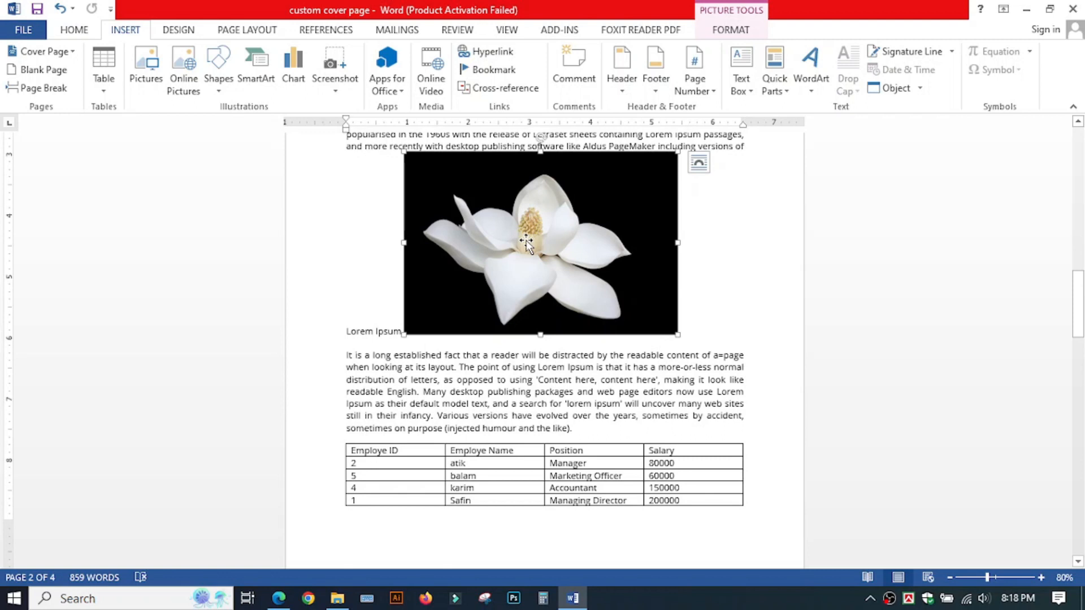
# - Display the picture formatting tools for the white flower picture and check how they depend on selecting it
pyautogui.click(726, 30)
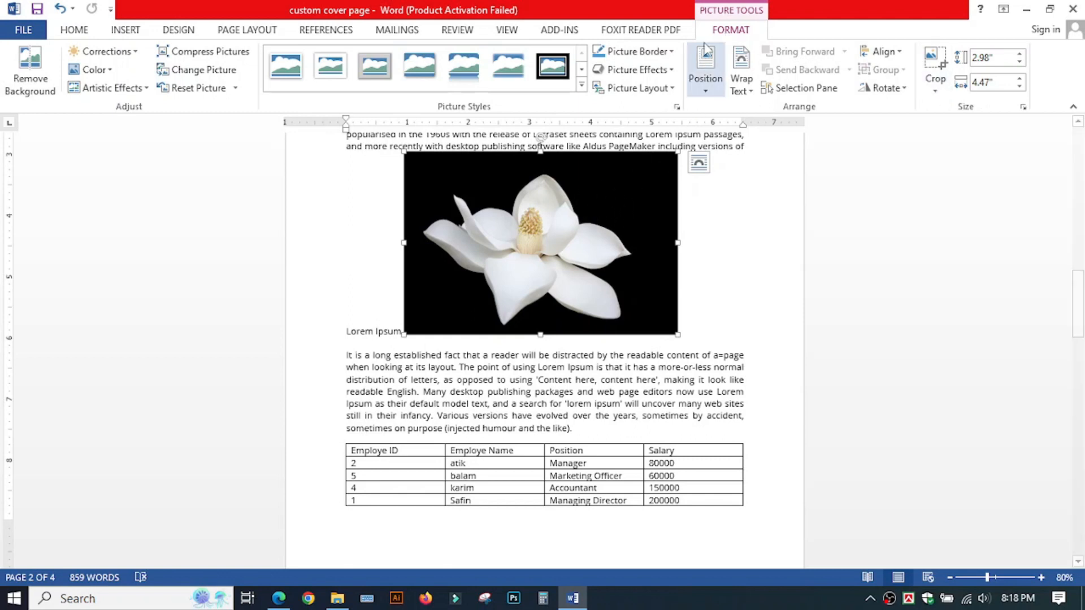
pyautogui.click(742, 230)
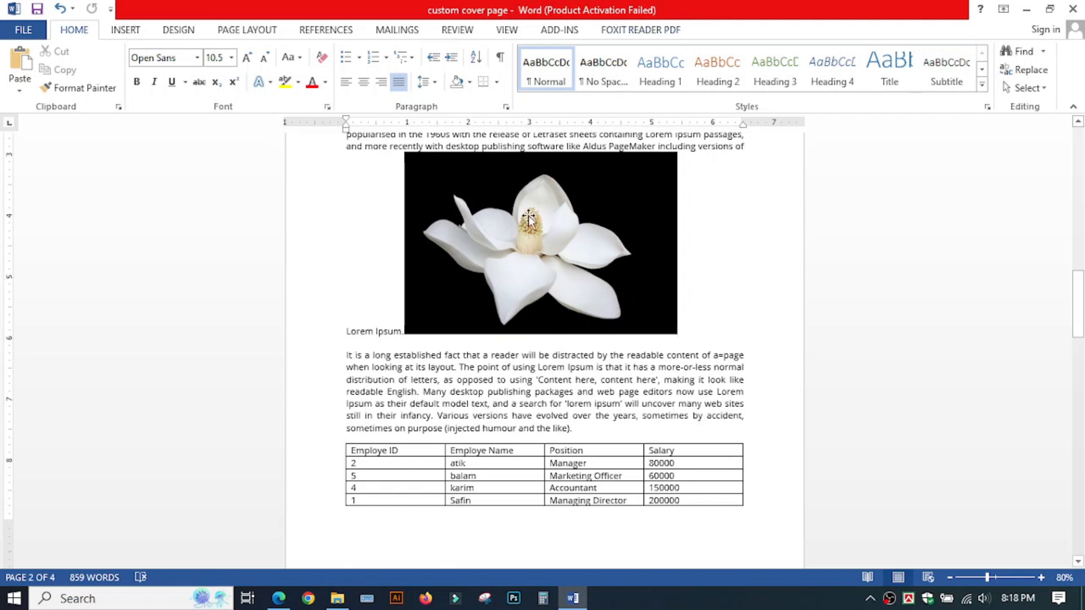
pyautogui.doubleClick(602, 202)
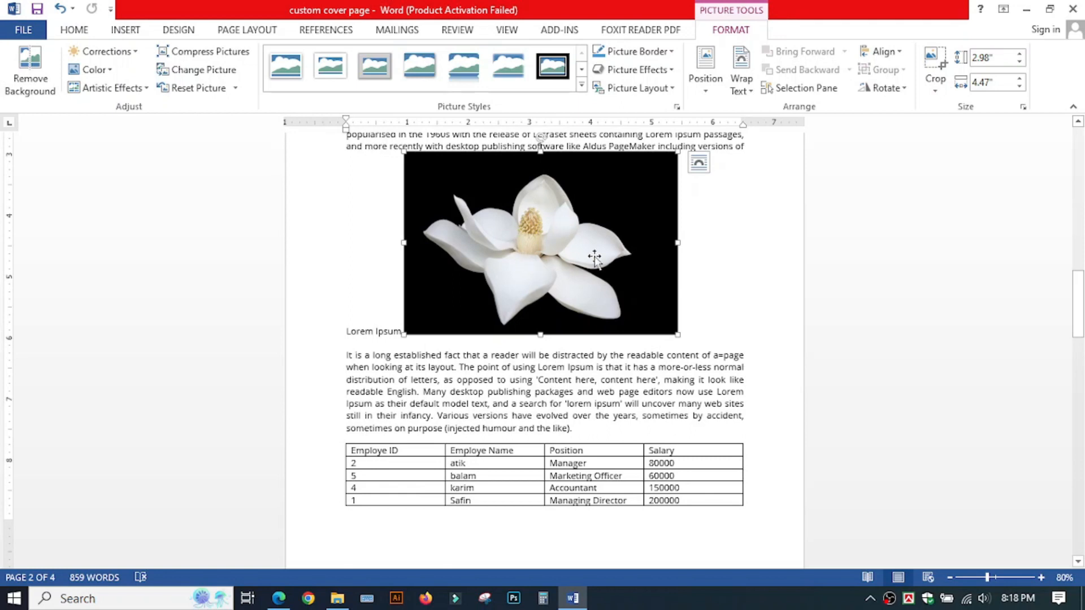
pyautogui.click(698, 231)
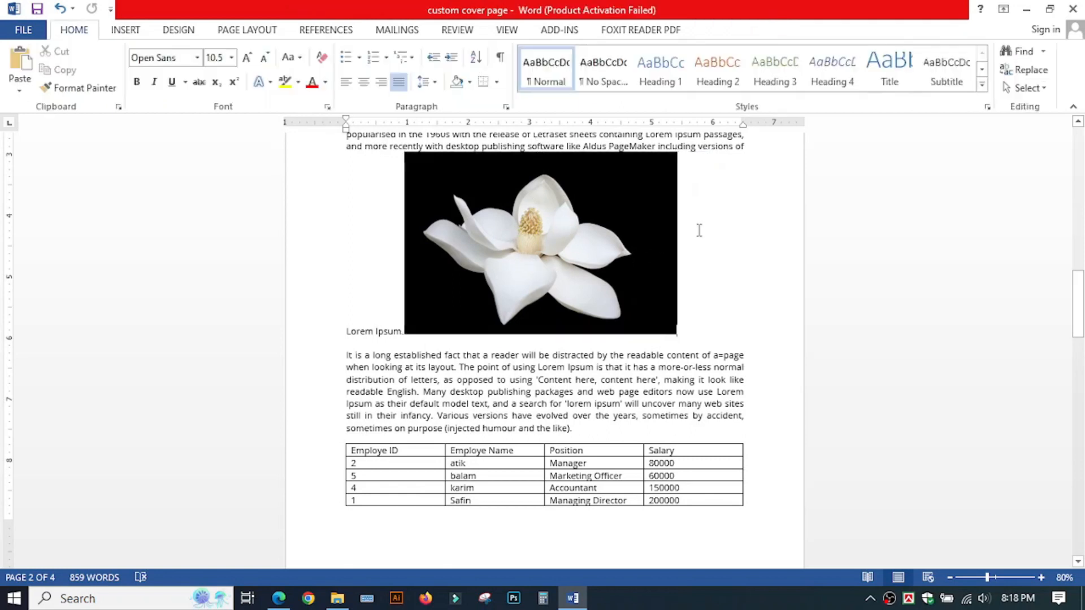
pyautogui.click(569, 240)
pyautogui.click(678, 274)
pyautogui.scroll(-1, 494, 355)
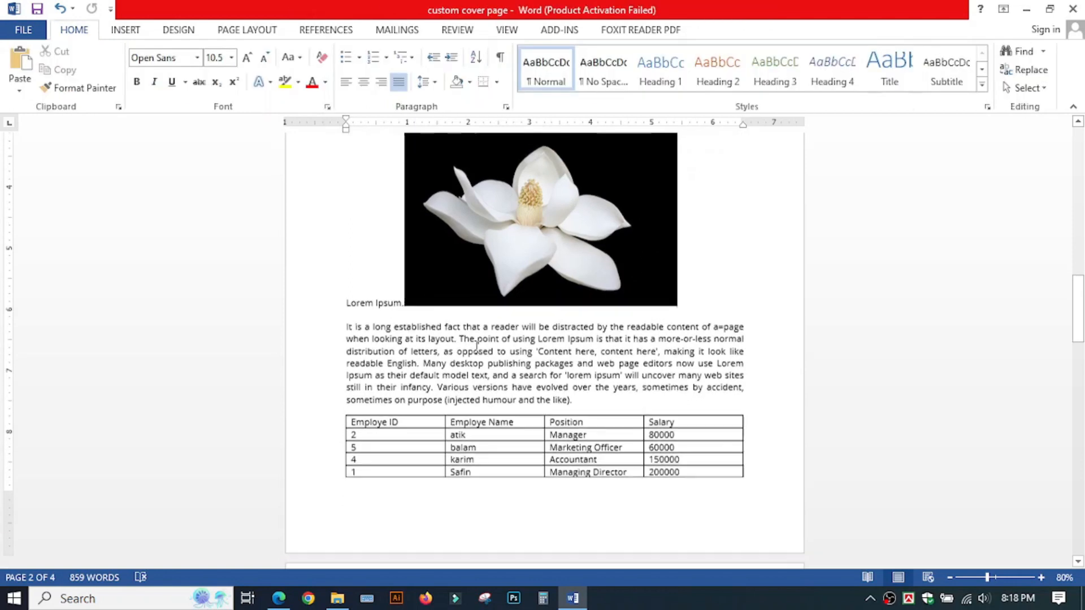
# - Delete the white flower picture from below the first paragraph
pyautogui.click(506, 315)
pyautogui.click(525, 215)
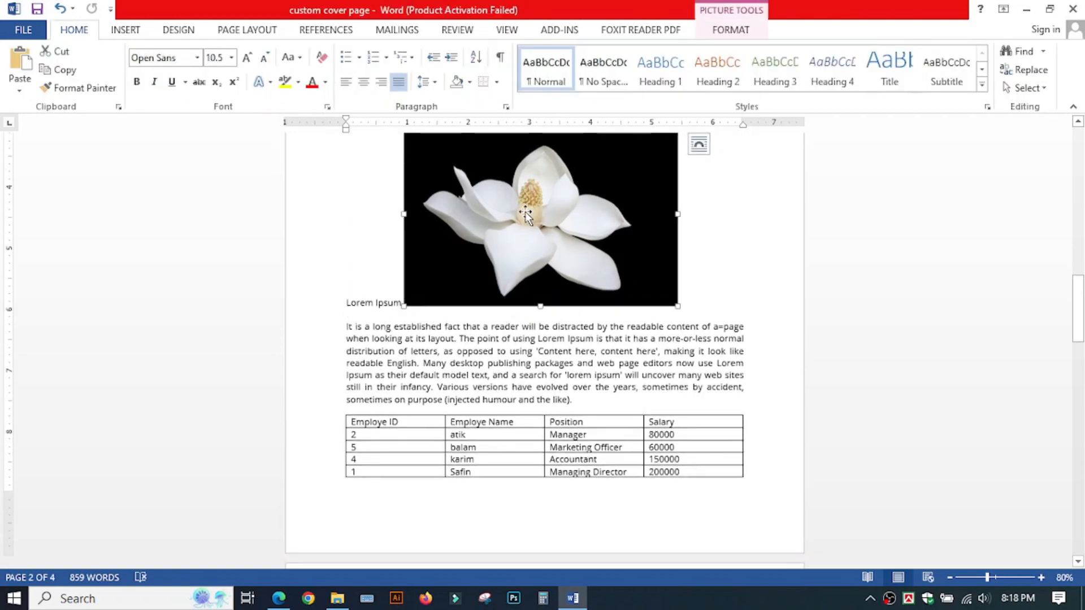
pyautogui.press('Delete')
pyautogui.scroll(2, 515, 215)
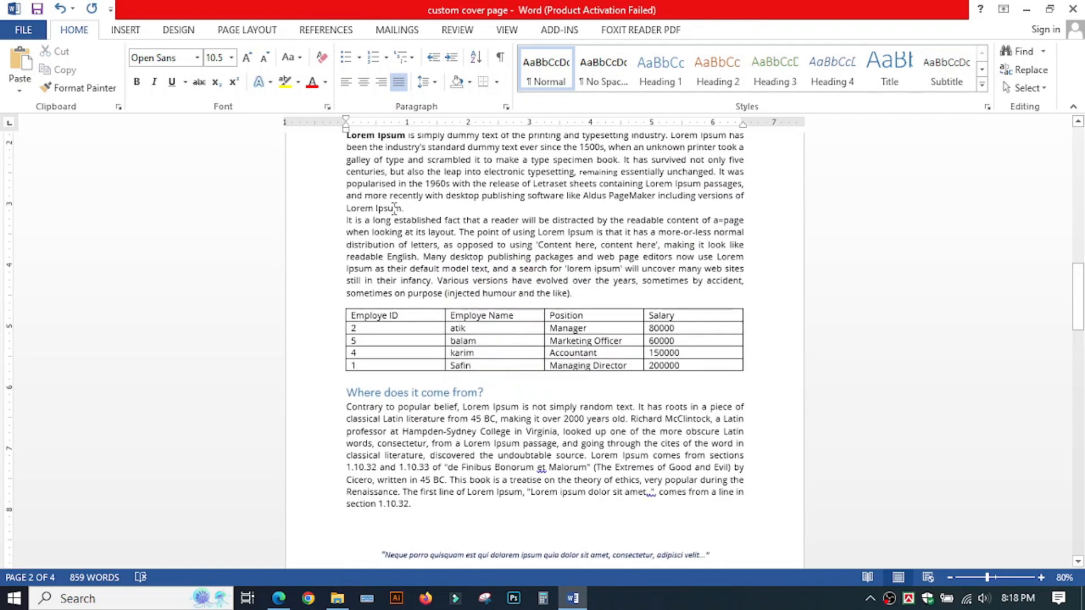
# - Search Bing for online pictures of "flower" to insert at the end of the first paragraph
pyautogui.click(118, 30)
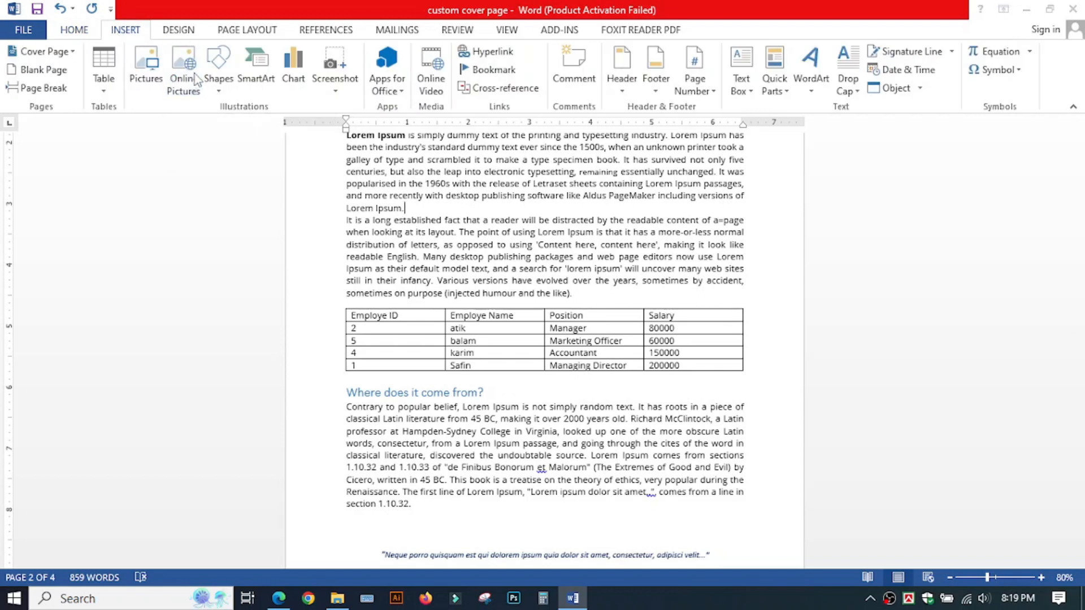
pyautogui.click(194, 74)
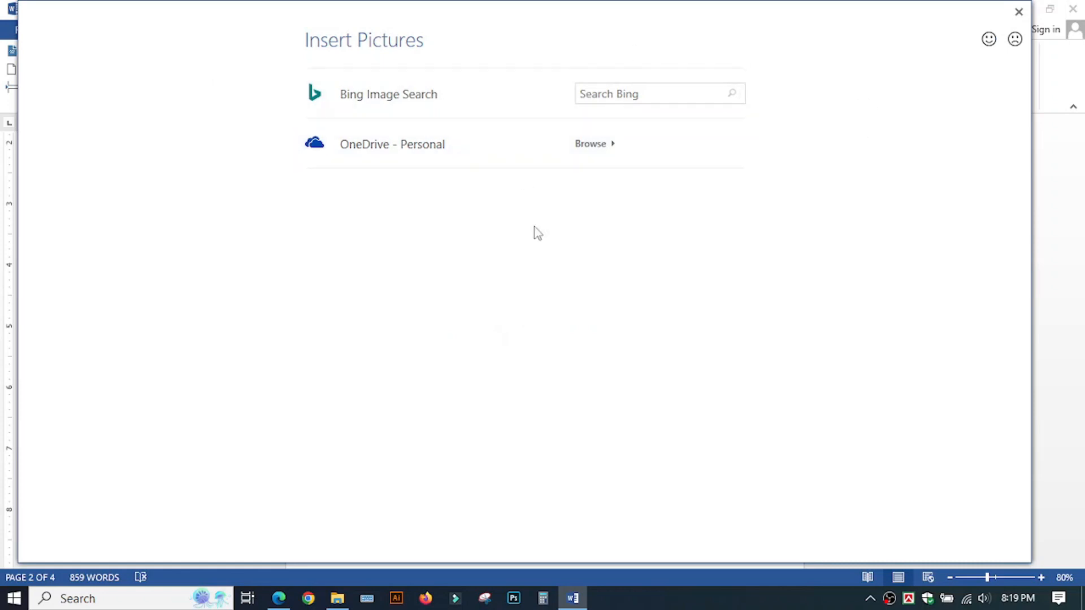
pyautogui.click(597, 90)
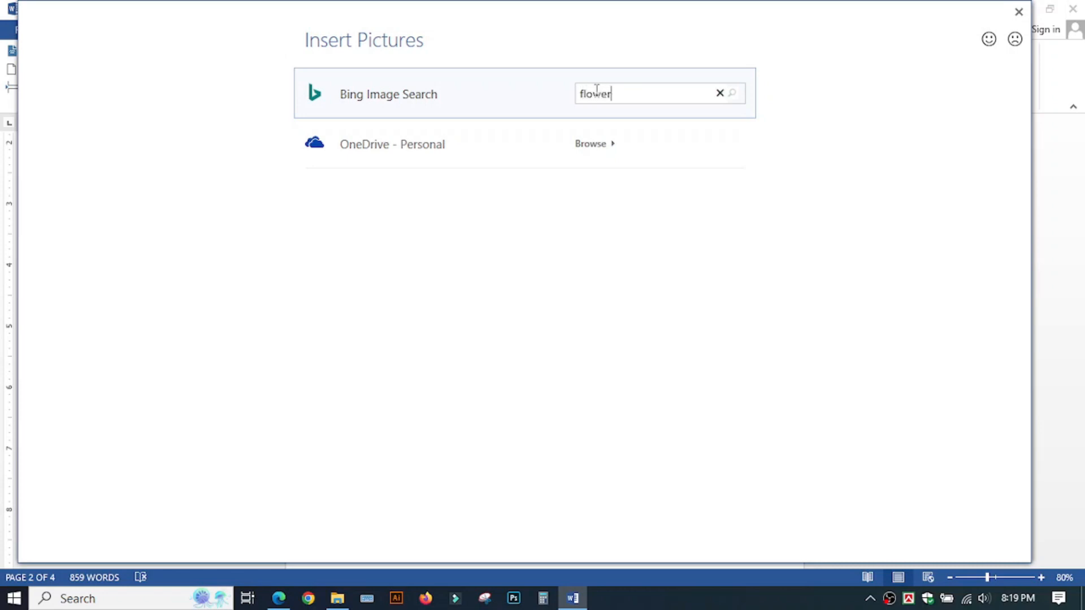
pyautogui.press('Return')
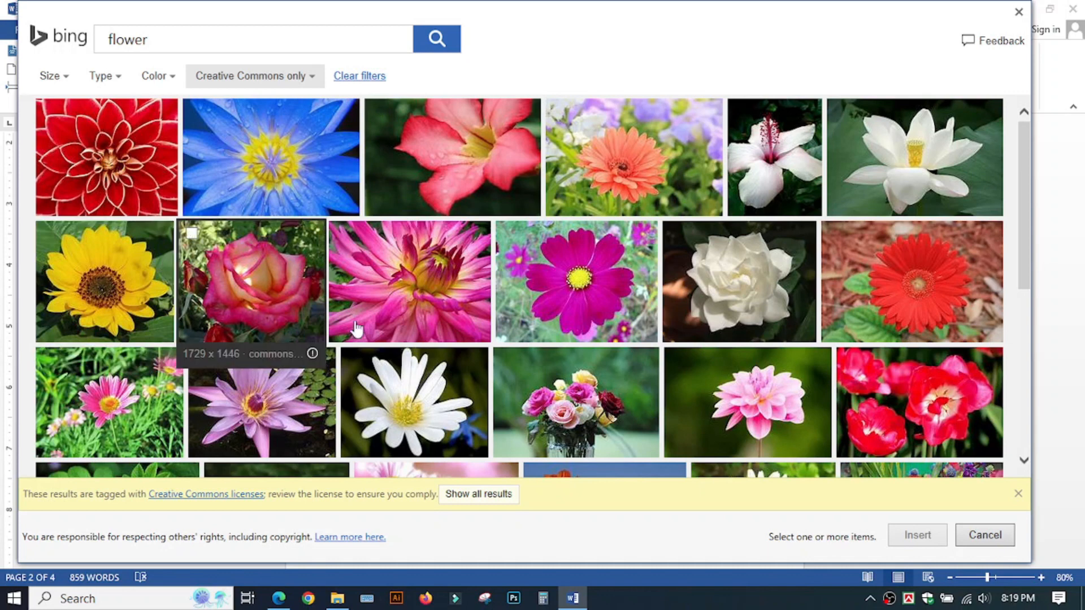
# - Insert the red rose on a white background from the Bing image results into the document
pyautogui.scroll(-5, 734, 265)
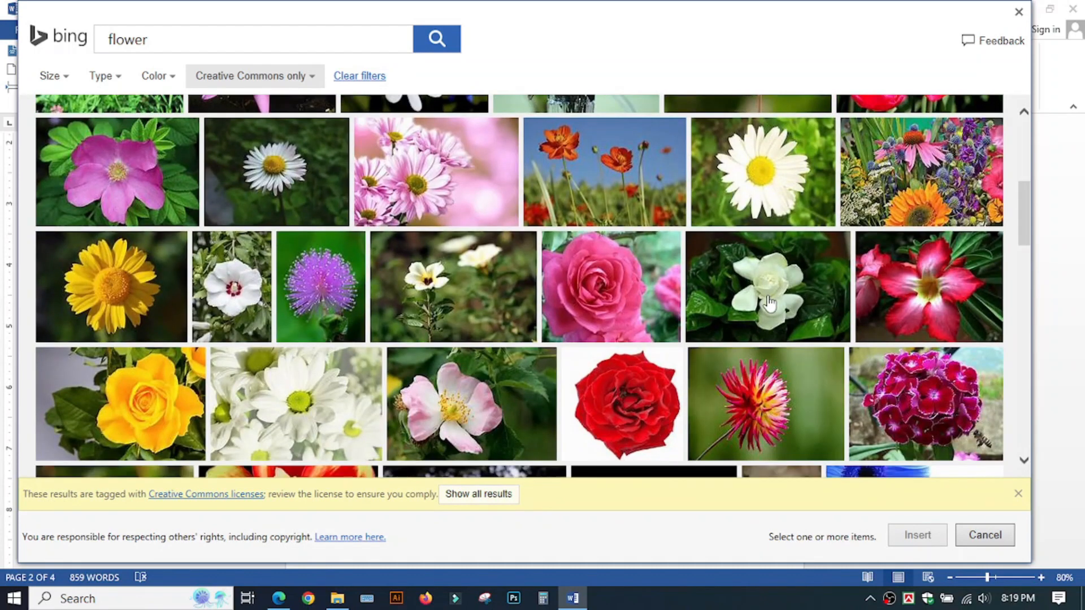
pyautogui.scroll(-3, 768, 304)
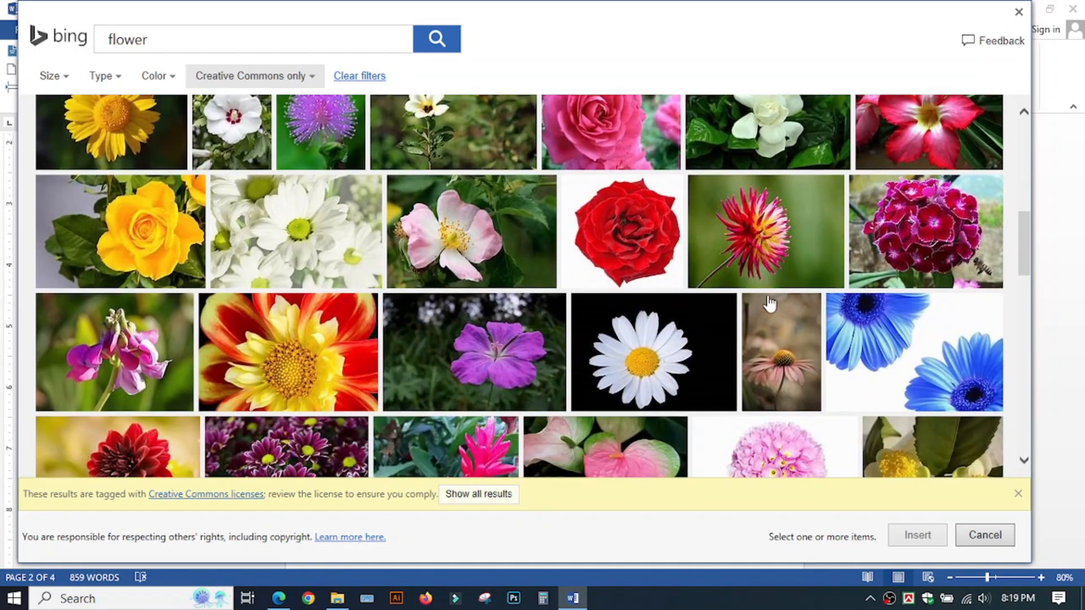
pyautogui.click(574, 189)
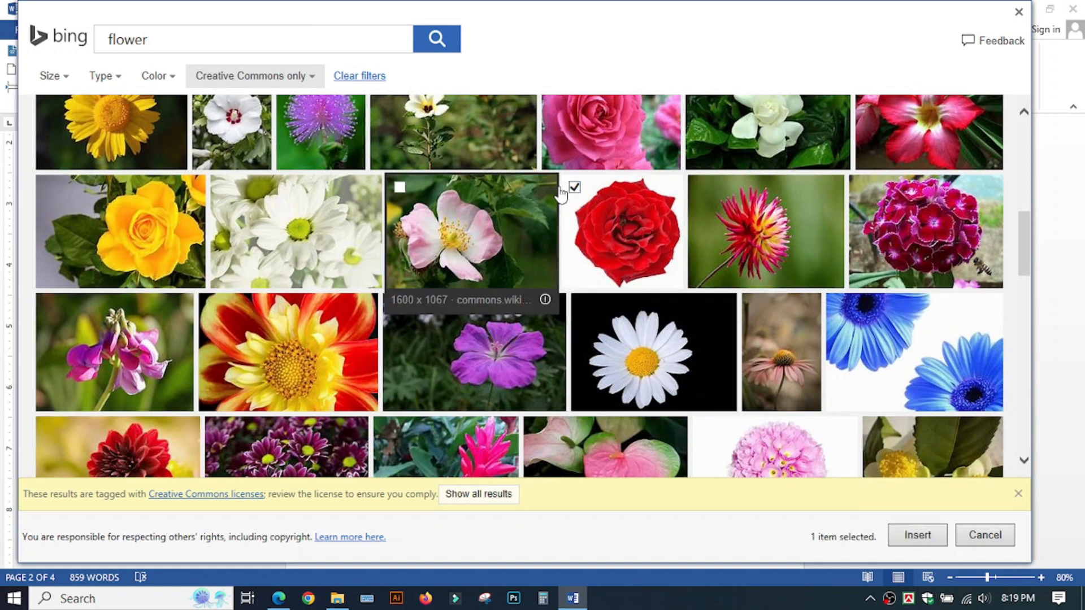
pyautogui.click(909, 537)
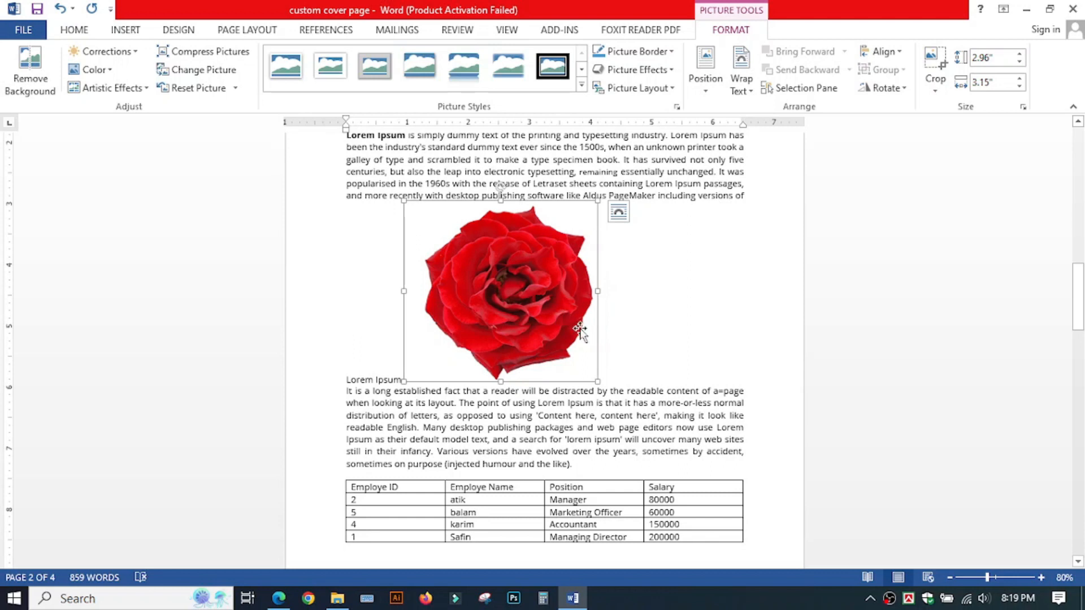
pyautogui.scroll(5, 565, 324)
pyautogui.scroll(-4, 509, 313)
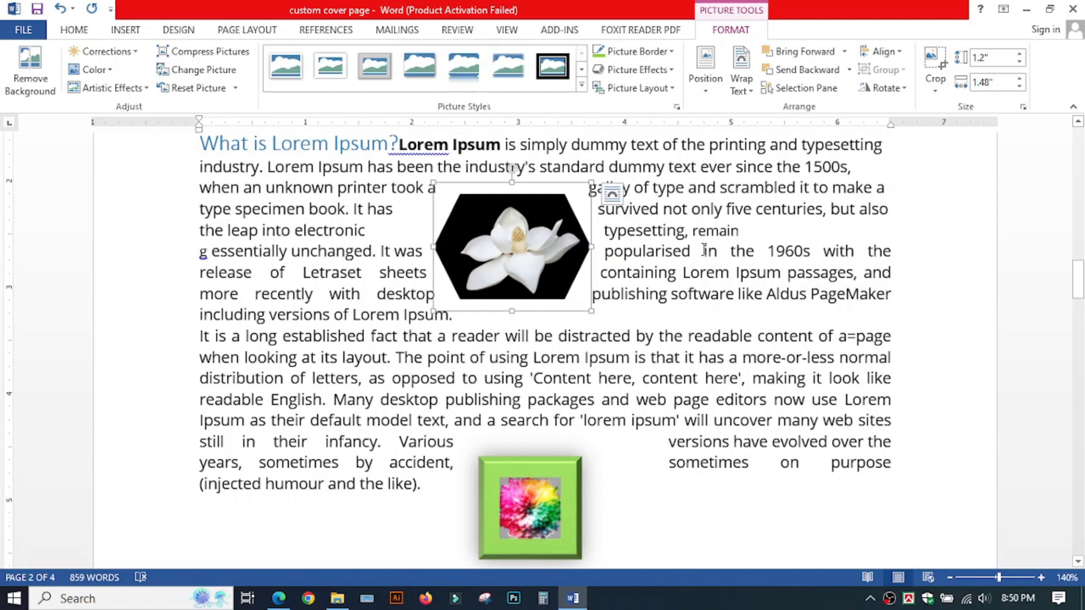
pyautogui.click(703, 250)
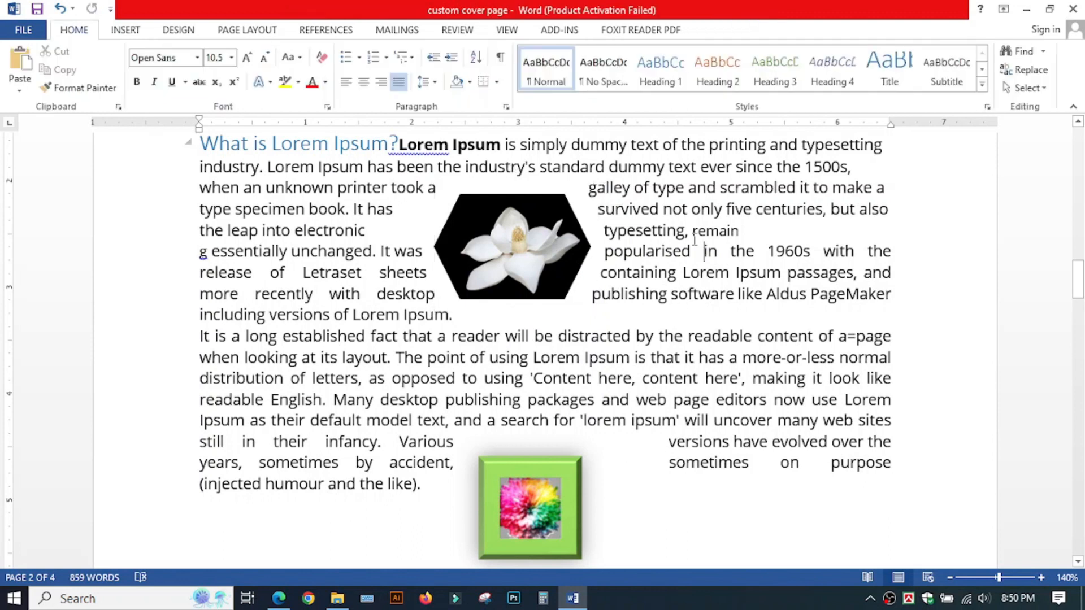
pyautogui.click(489, 228)
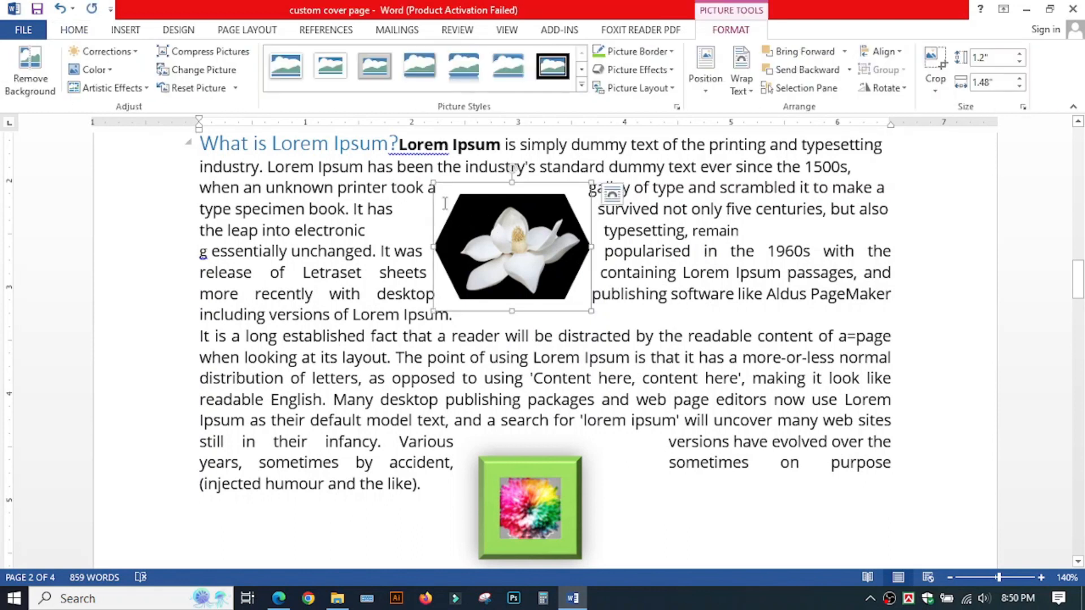
pyautogui.click(125, 31)
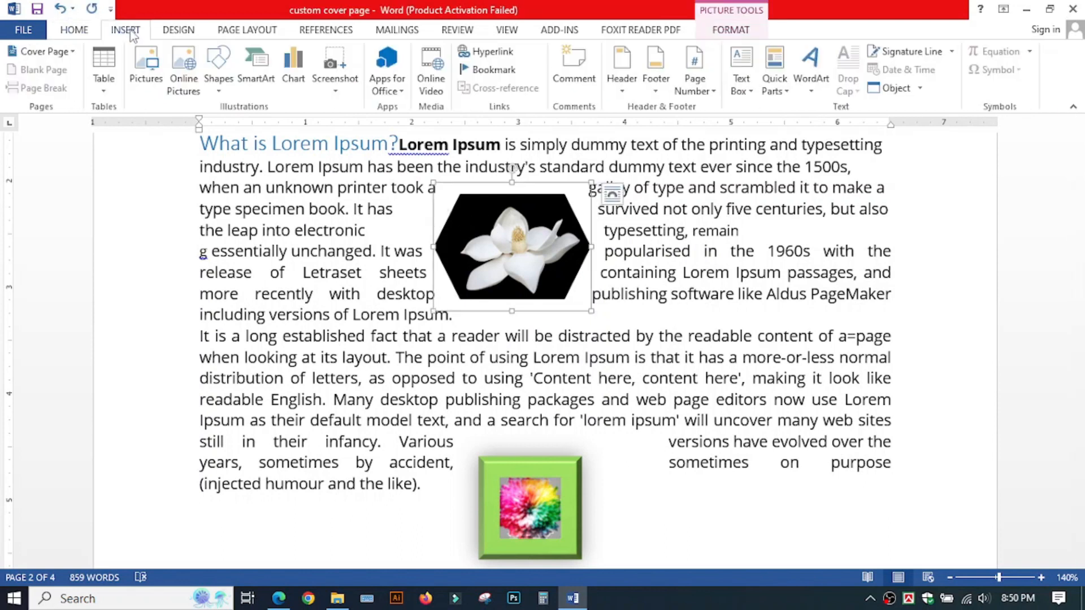
pyautogui.click(184, 93)
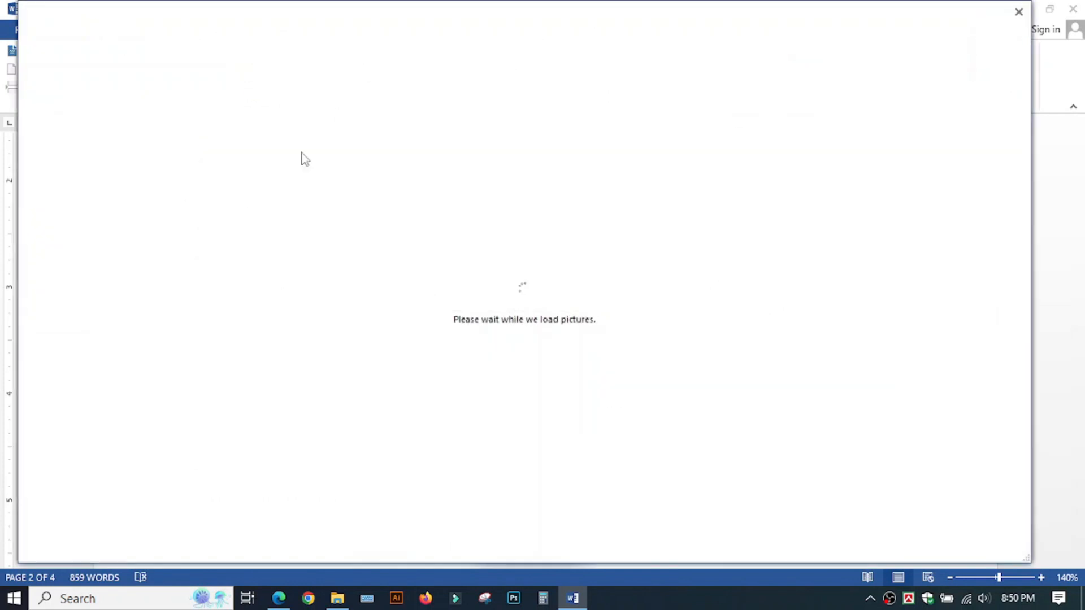
pyautogui.click(1019, 12)
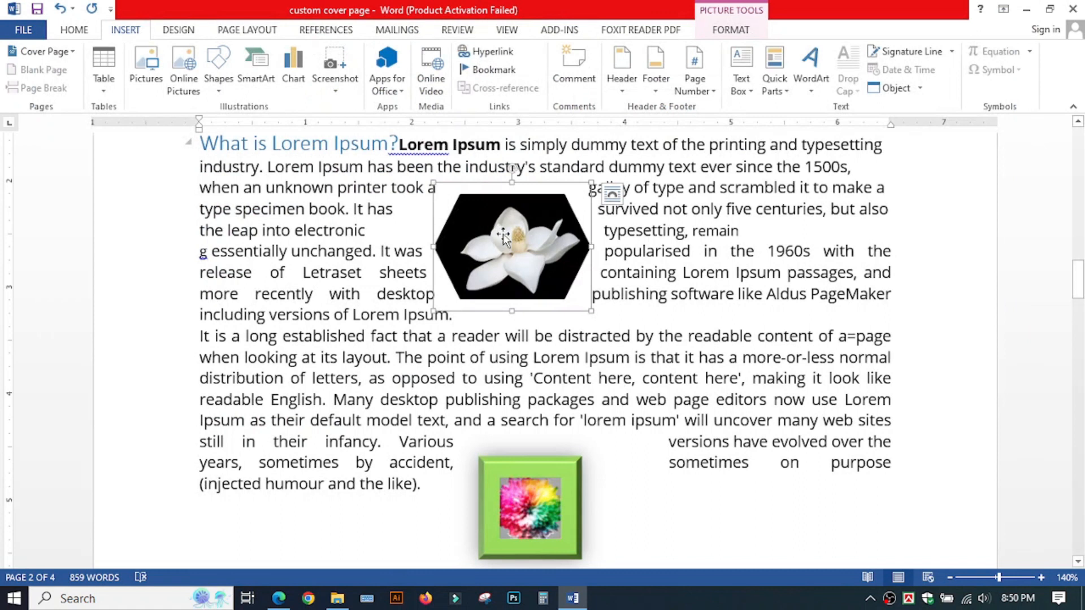
# - Move the hexagonal white flower picture slightly lower within the text of the first paragraph
pyautogui.moveTo(502, 243)
pyautogui.mouseDown()
pyautogui.moveTo(504, 271)
pyautogui.moveTo(497, 257)
pyautogui.mouseUp()
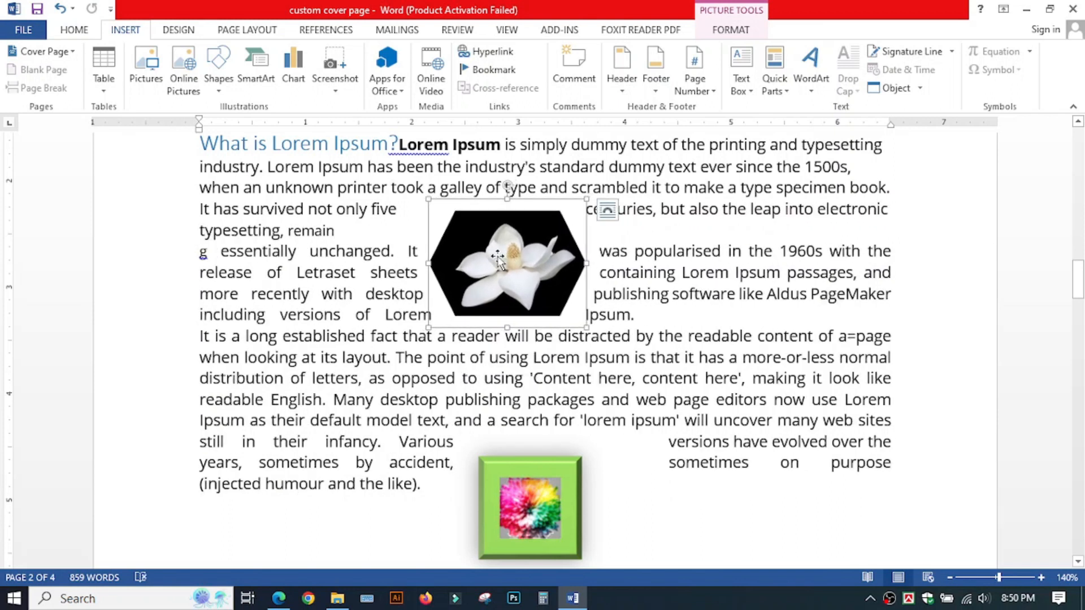